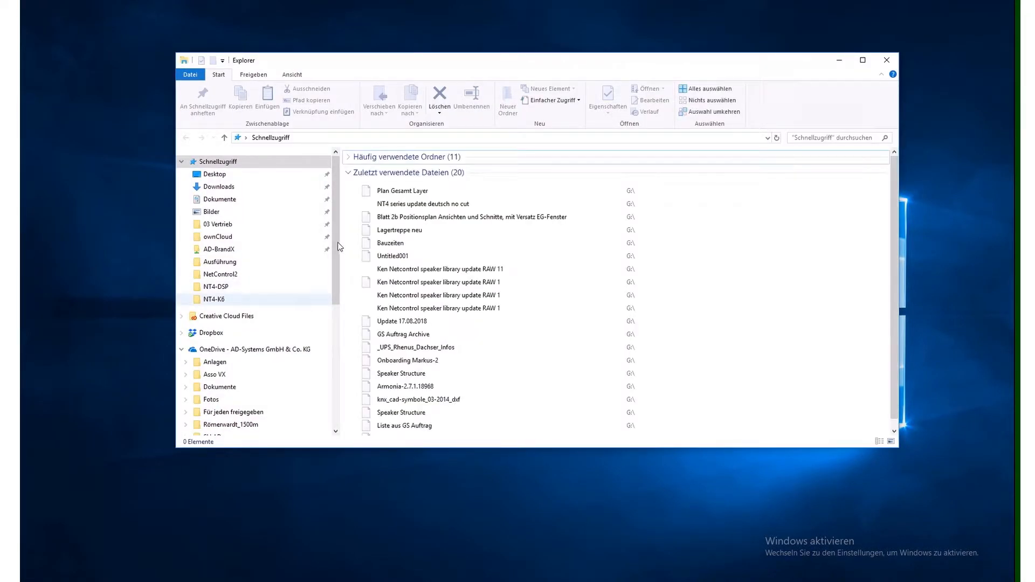
- Paste the copied NT4-DSP and NT4-K6 folders into C:\NetControl2, replace the existing files, and close the folder window
scroll(280, 351, down, 6)
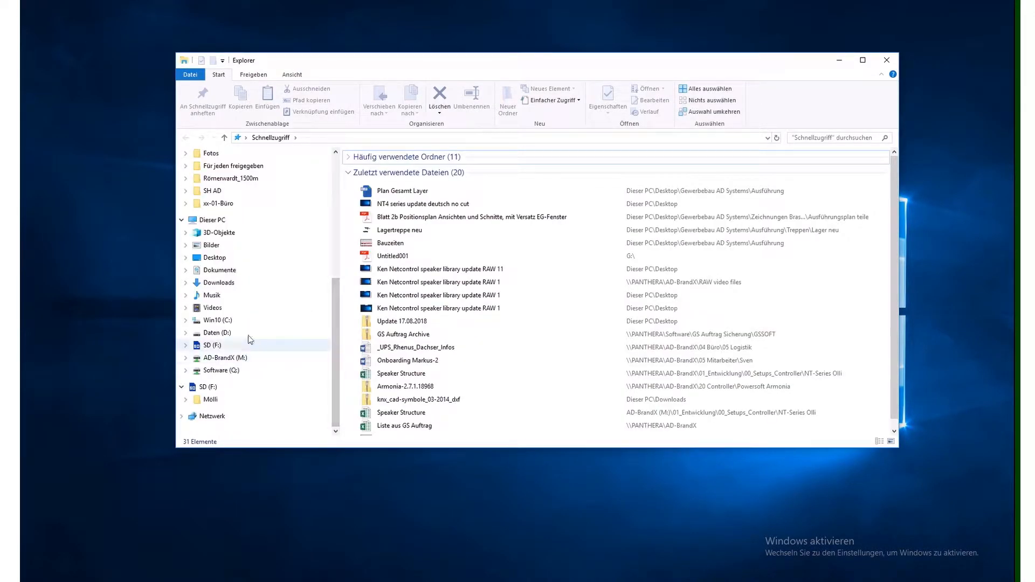
click(273, 321)
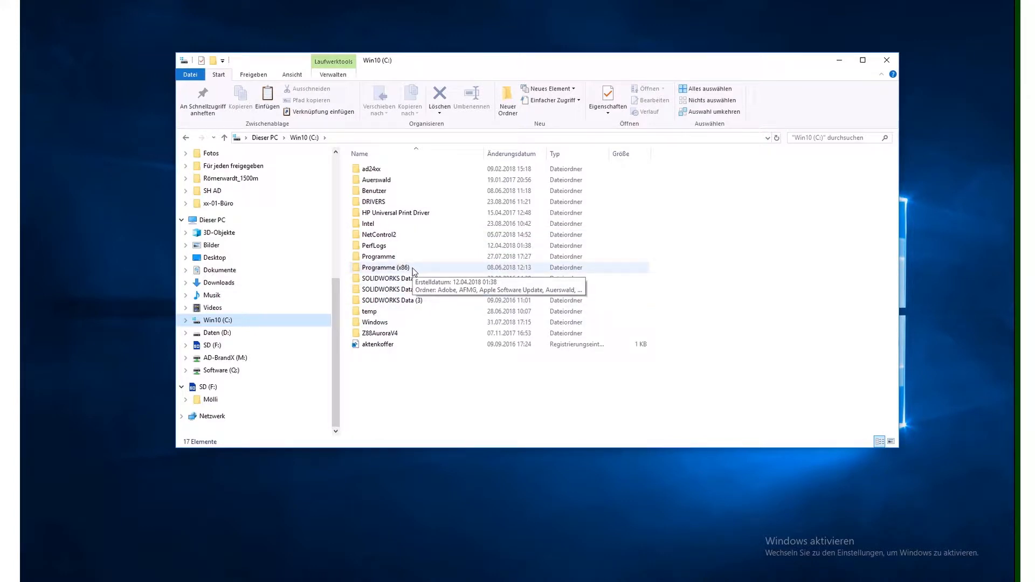
double_click(379, 236)
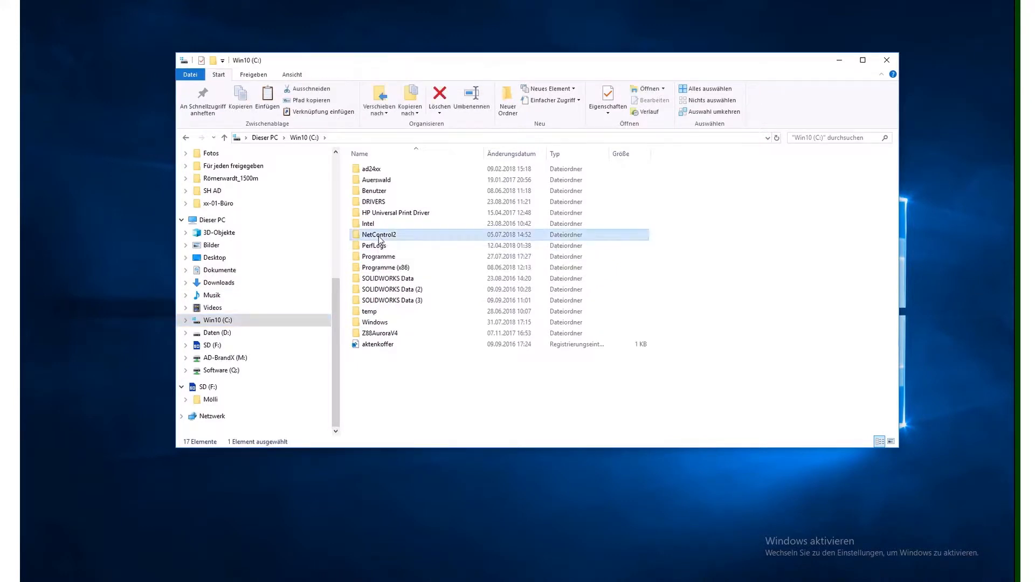
right_click(714, 245)
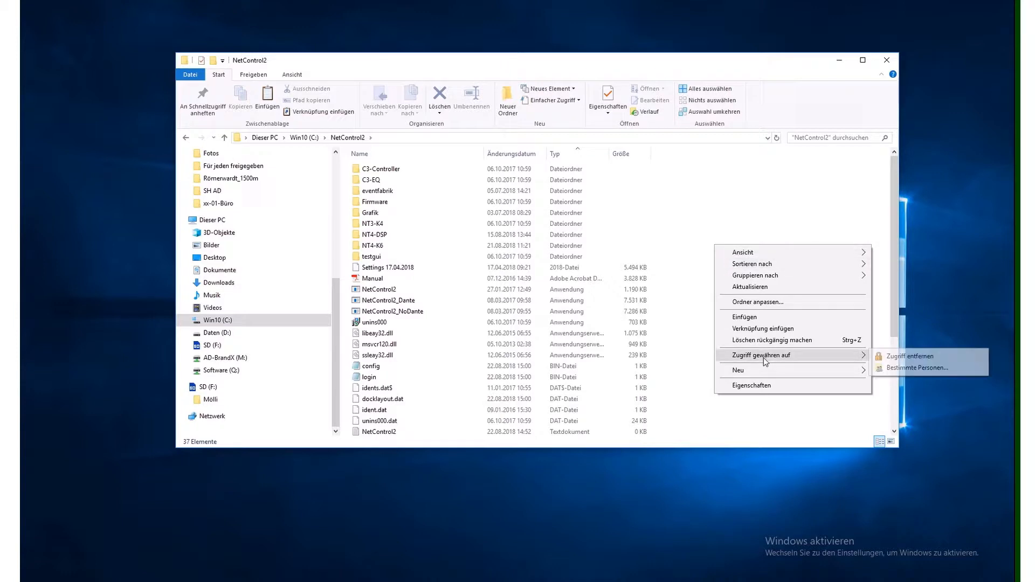
click(755, 317)
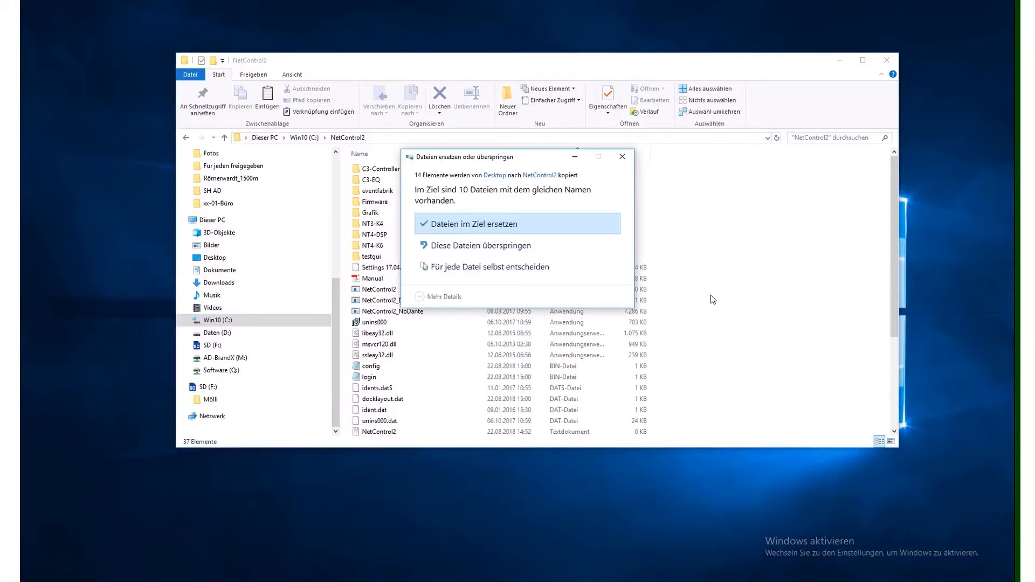
click(503, 226)
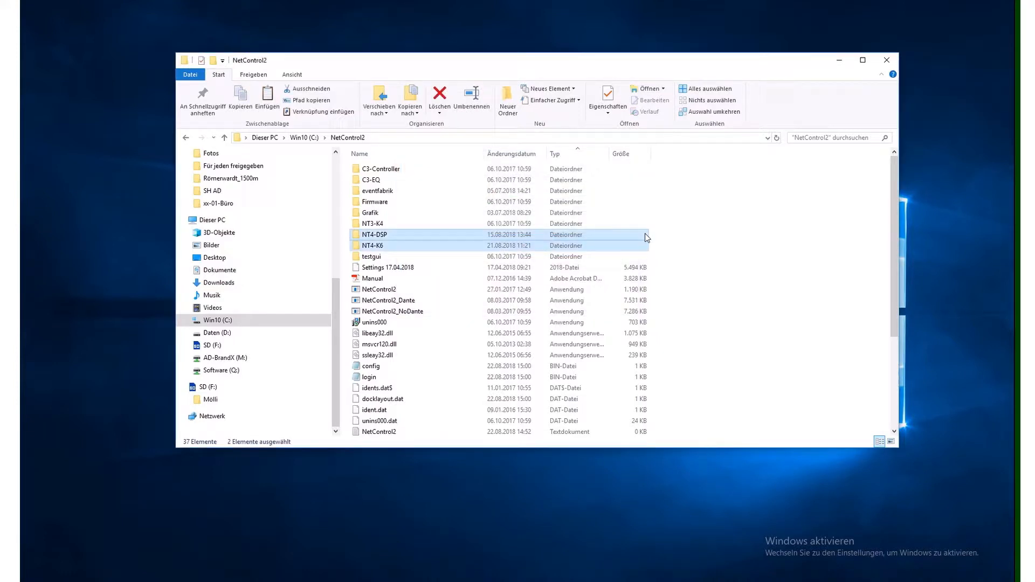
click(770, 208)
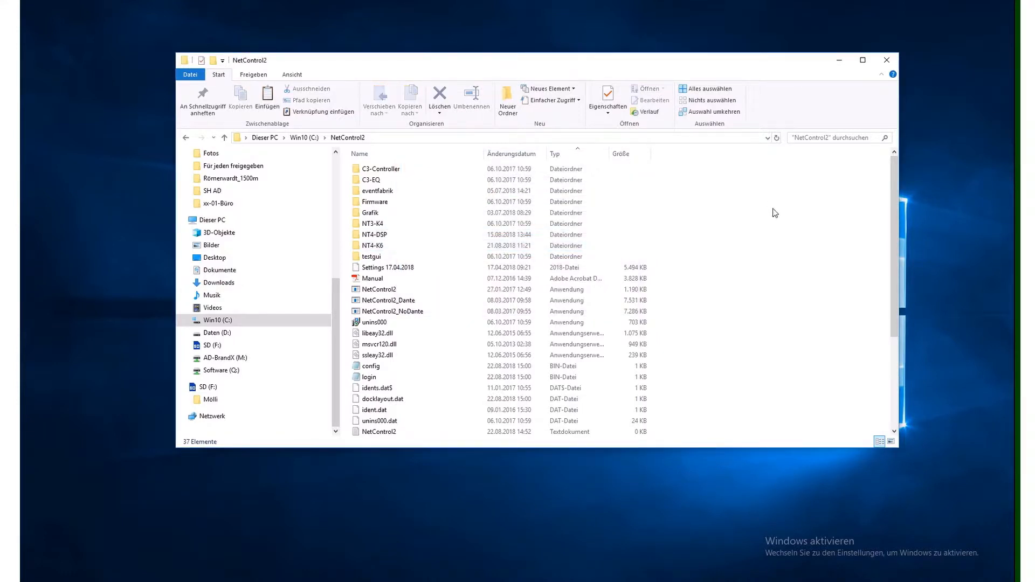
click(886, 63)
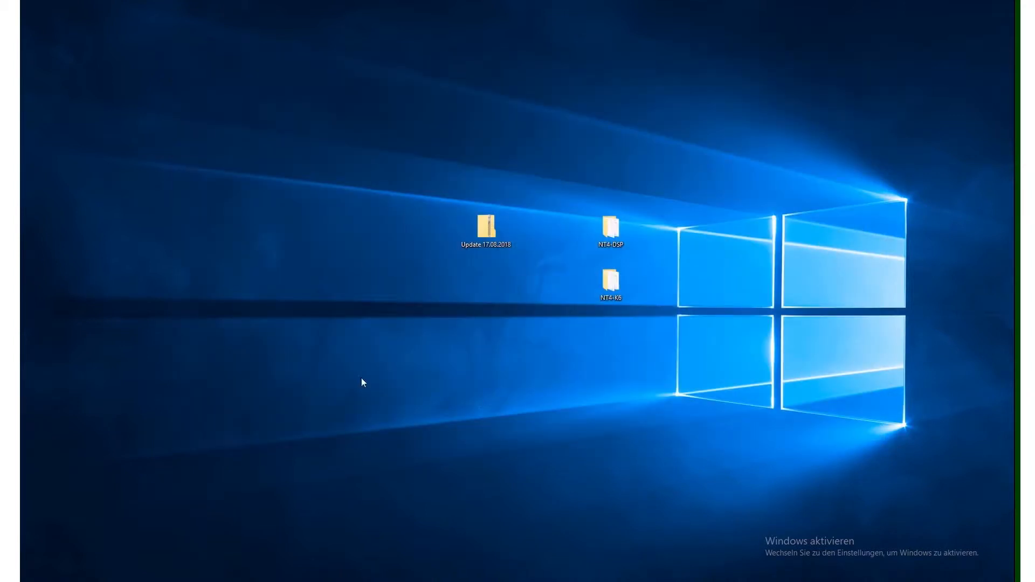
- Launch NetControl2, dismiss the Dante API notice, and maximize the program window
key(super)
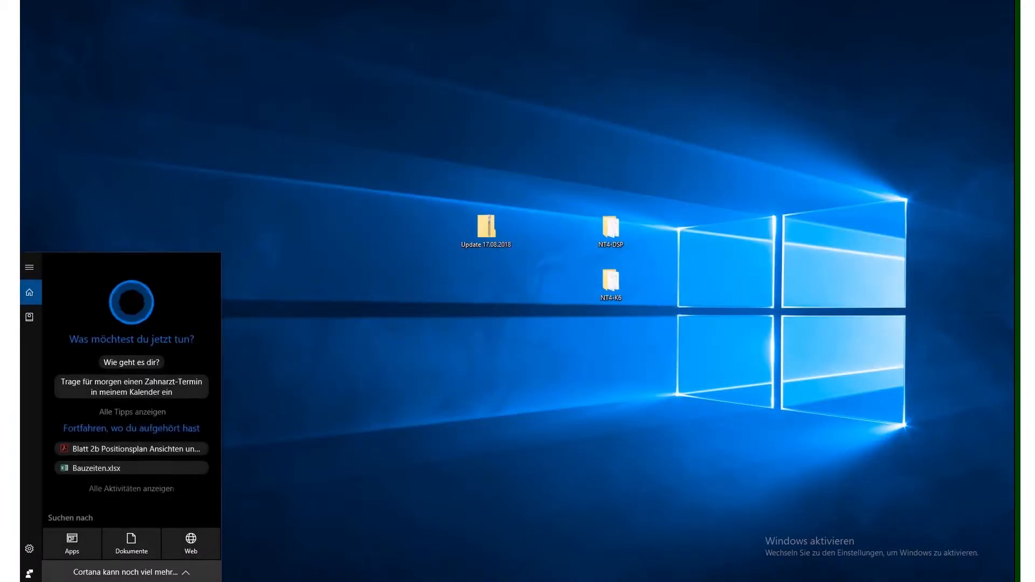
text(netcontrol)
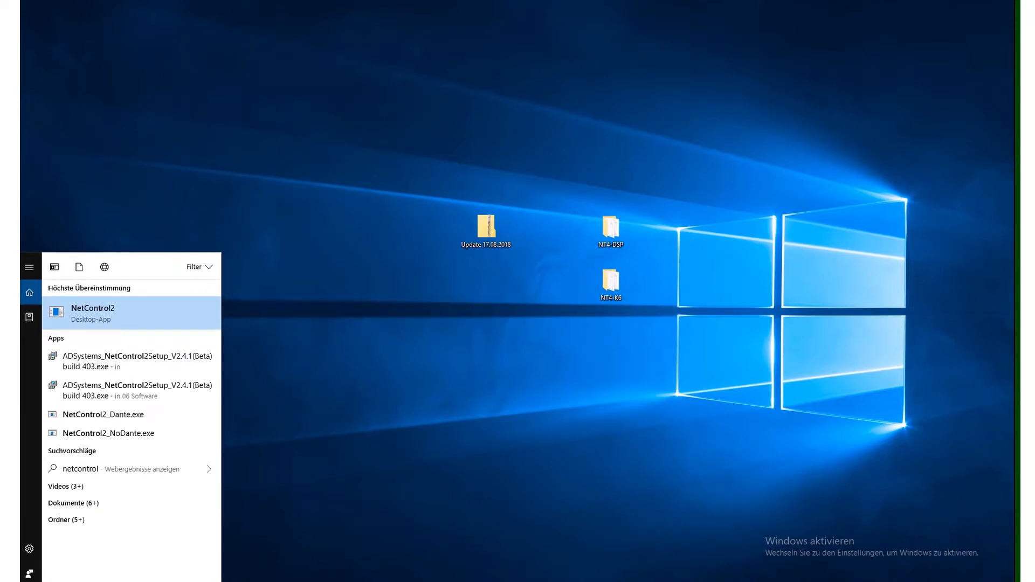
key(Return)
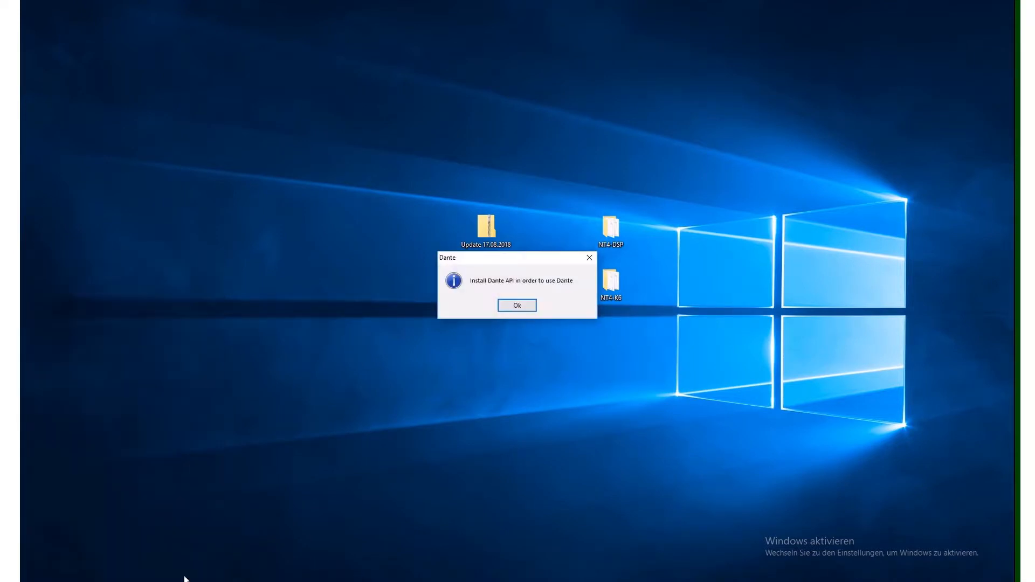
click(517, 305)
click(491, 312)
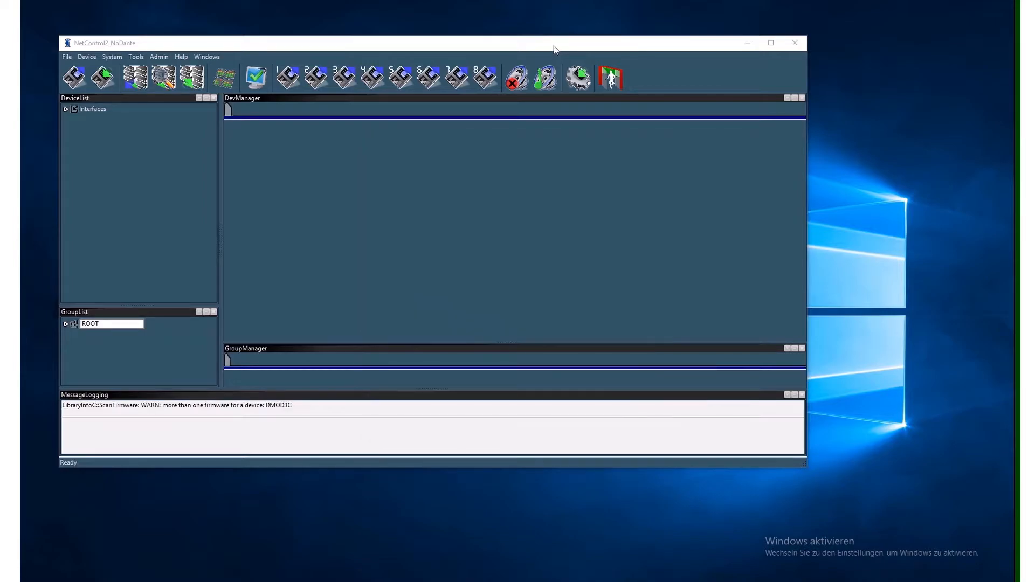
double_click(554, 46)
- Auto-scan the network for devices and add all the devices found
click(128, 35)
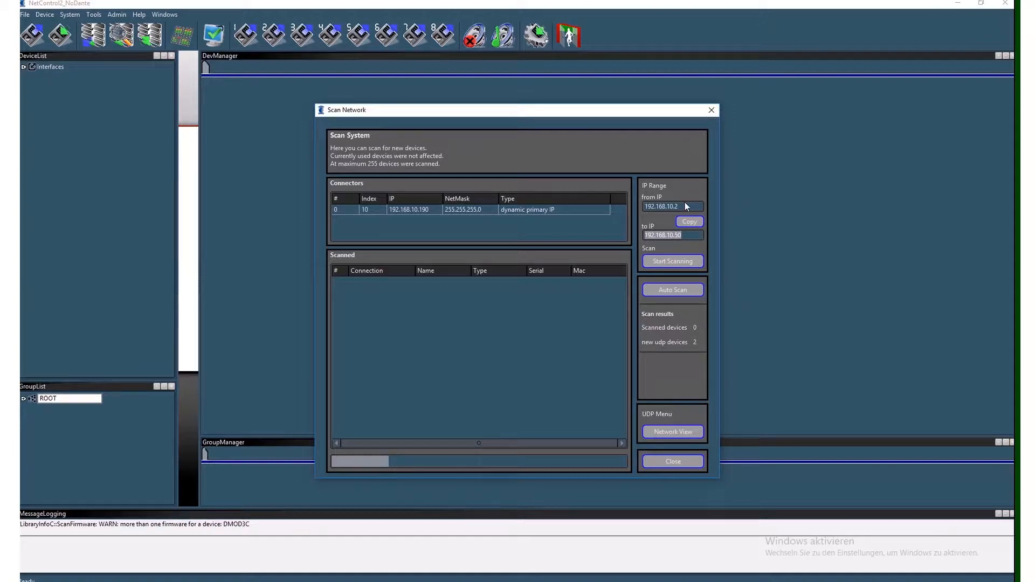
click(684, 292)
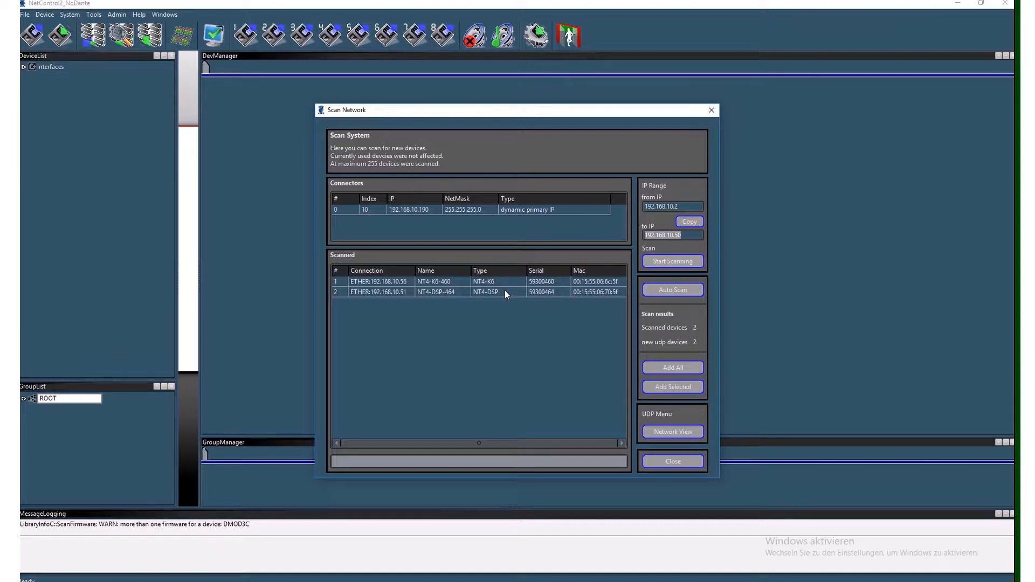
click(666, 368)
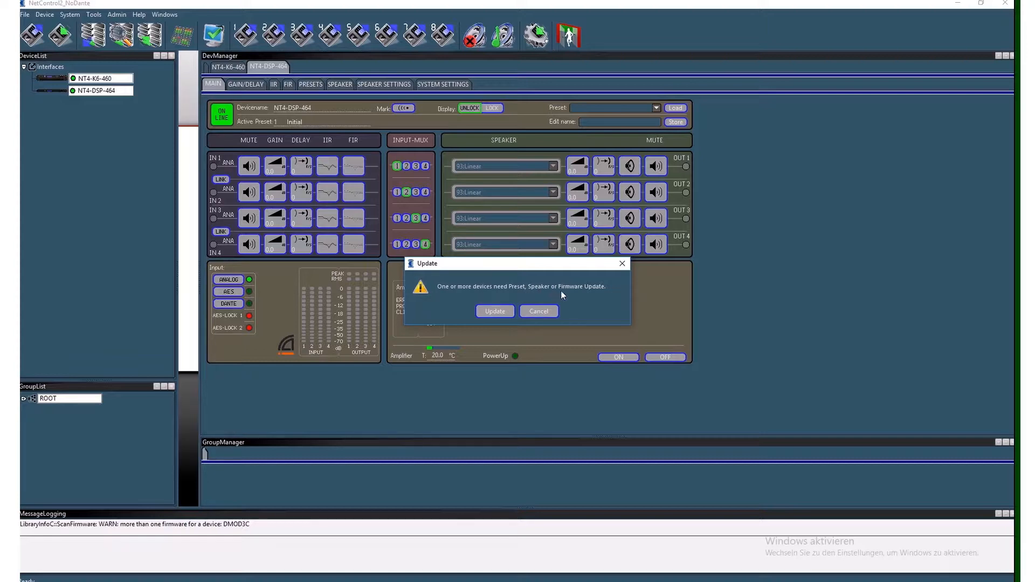
- Open the updater and update the speaker library on both the NT4-K6 and NT4-DSP devices
click(495, 313)
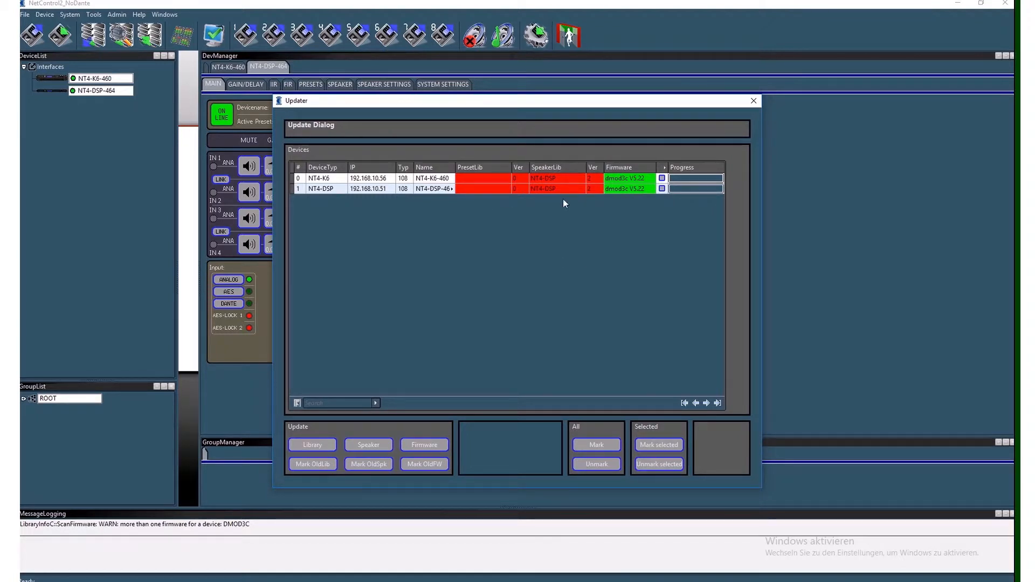
click(662, 178)
click(662, 188)
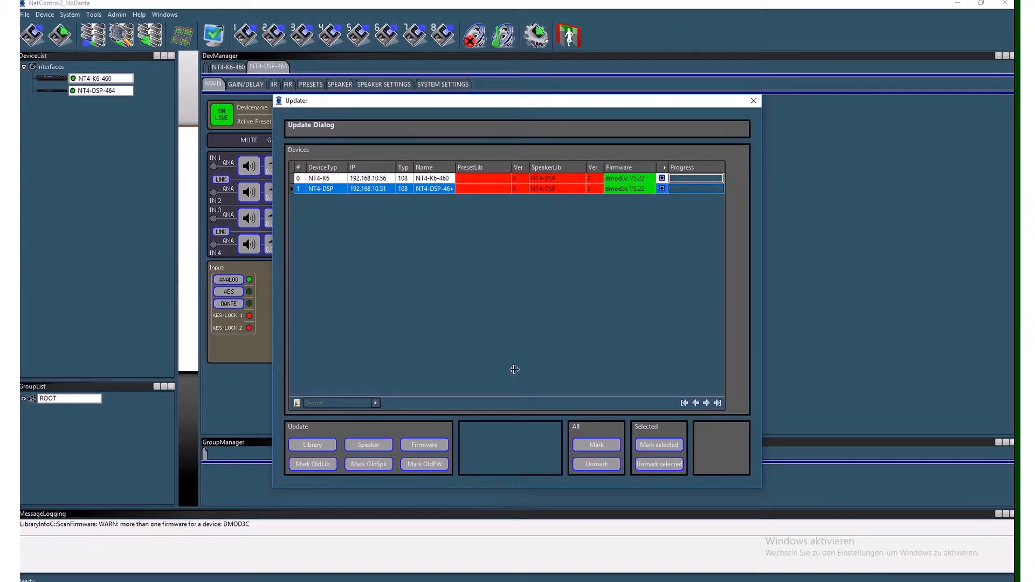
click(371, 444)
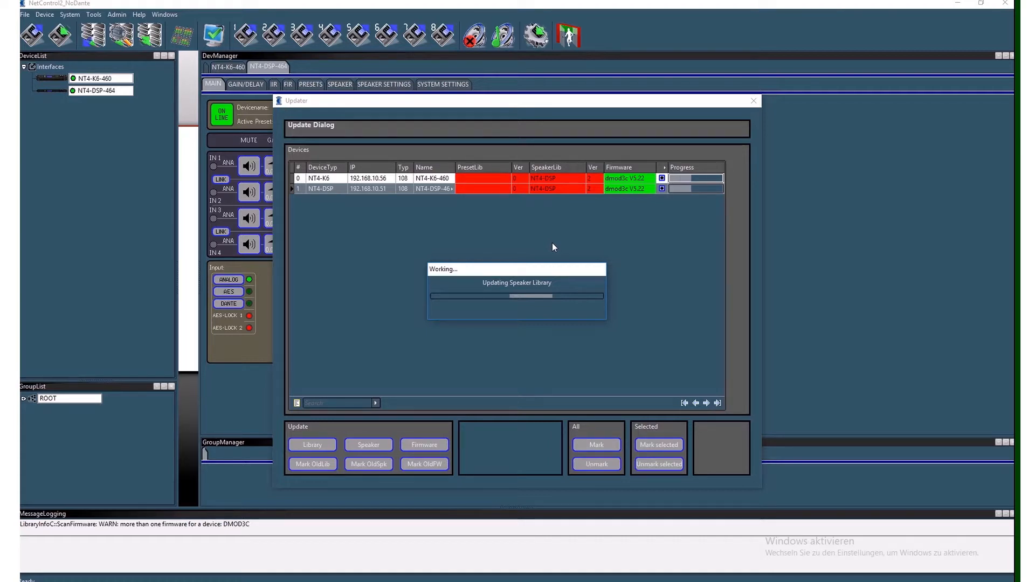
click(516, 312)
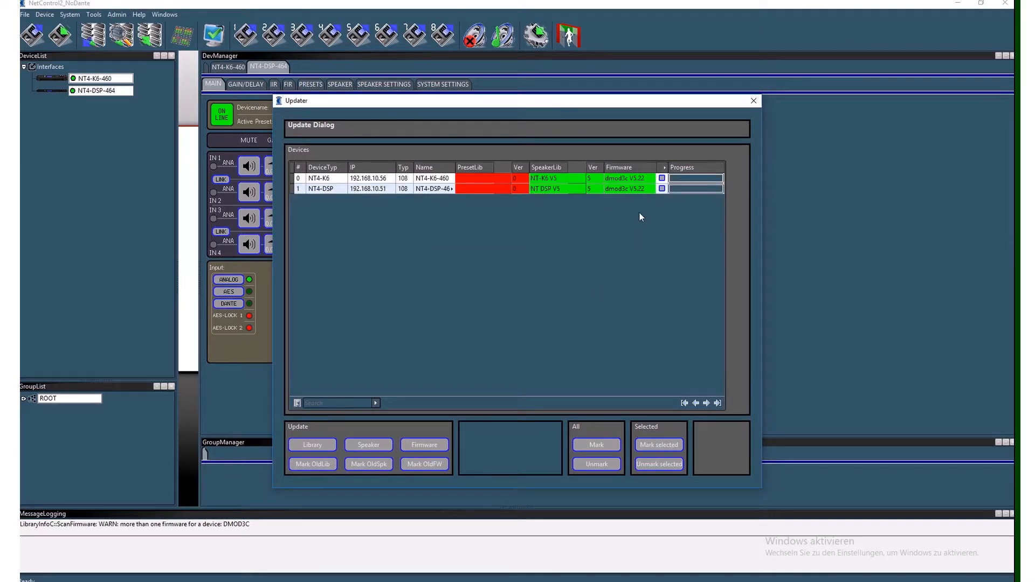
- Update the preset library on both the NT4-K6 and NT4-DSP devices, and close the updater
click(662, 178)
click(662, 189)
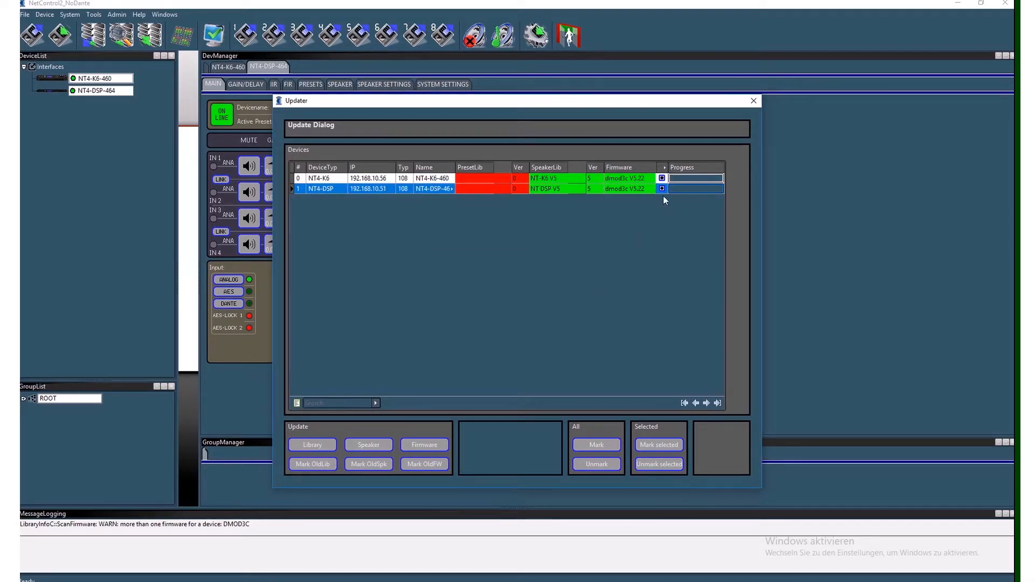
click(313, 445)
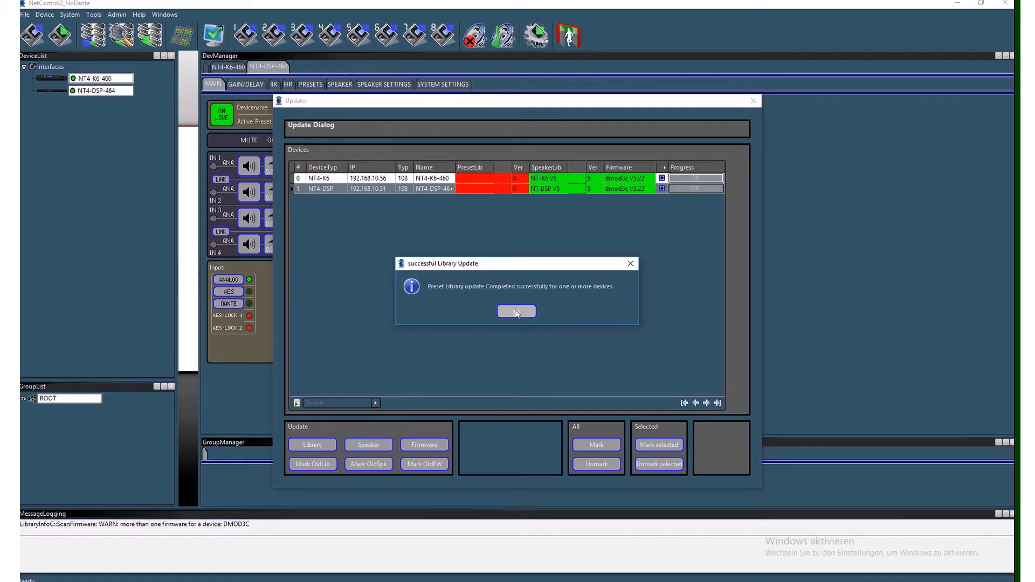
click(516, 312)
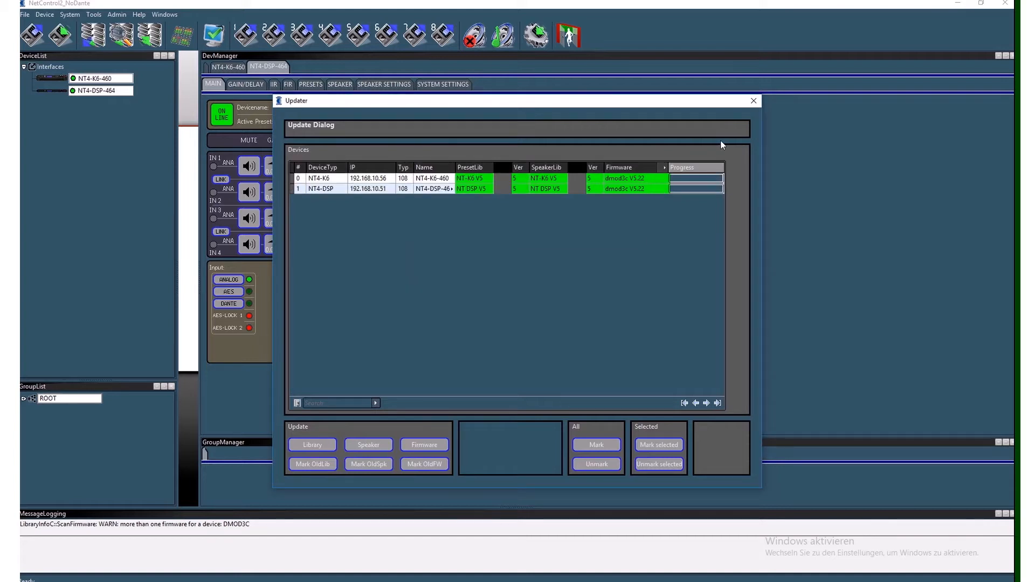
click(754, 101)
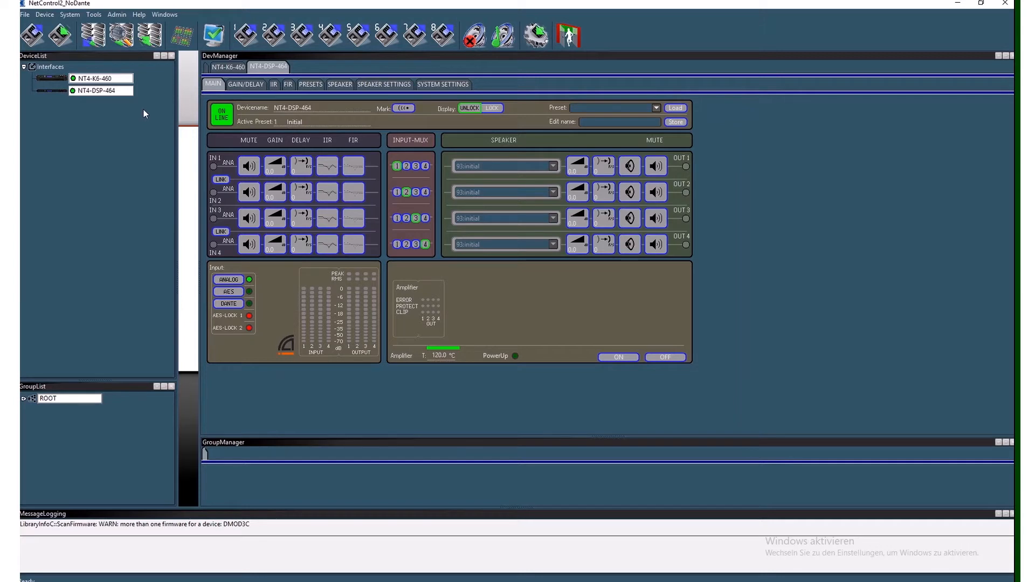
- Remove all devices from the Interfaces list and discard the changed speaker parameters
right_click(47, 69)
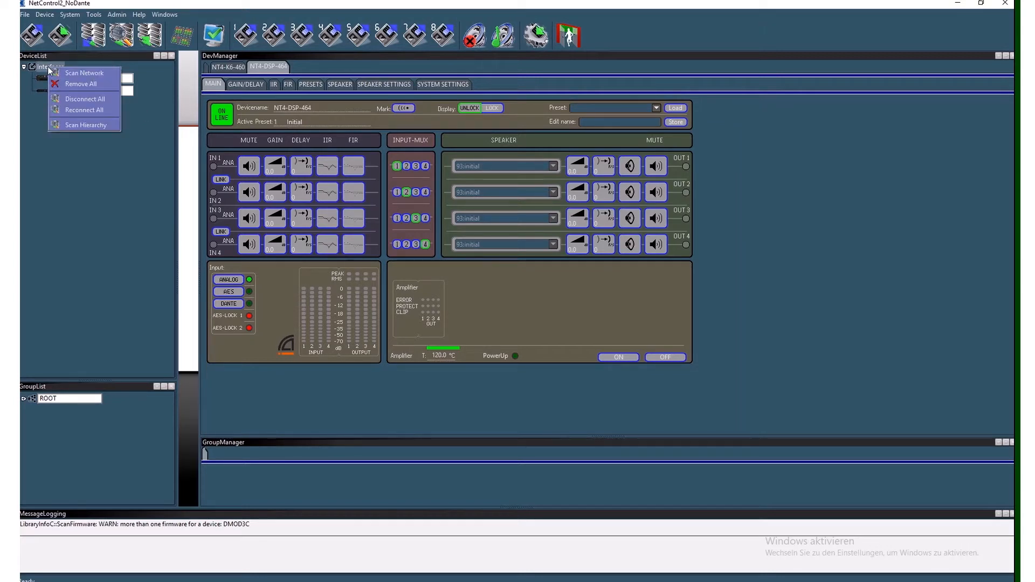
click(77, 85)
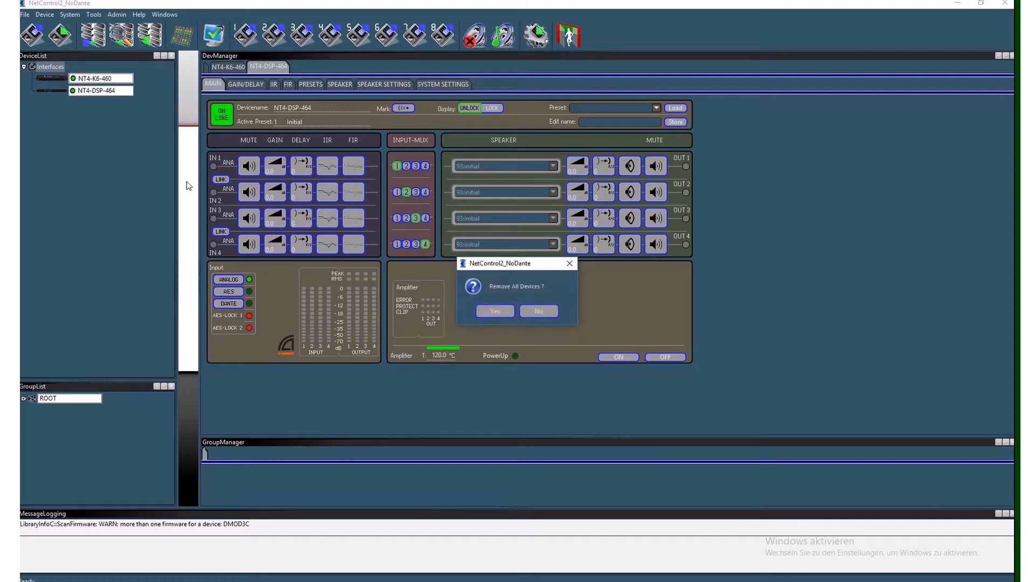
click(497, 307)
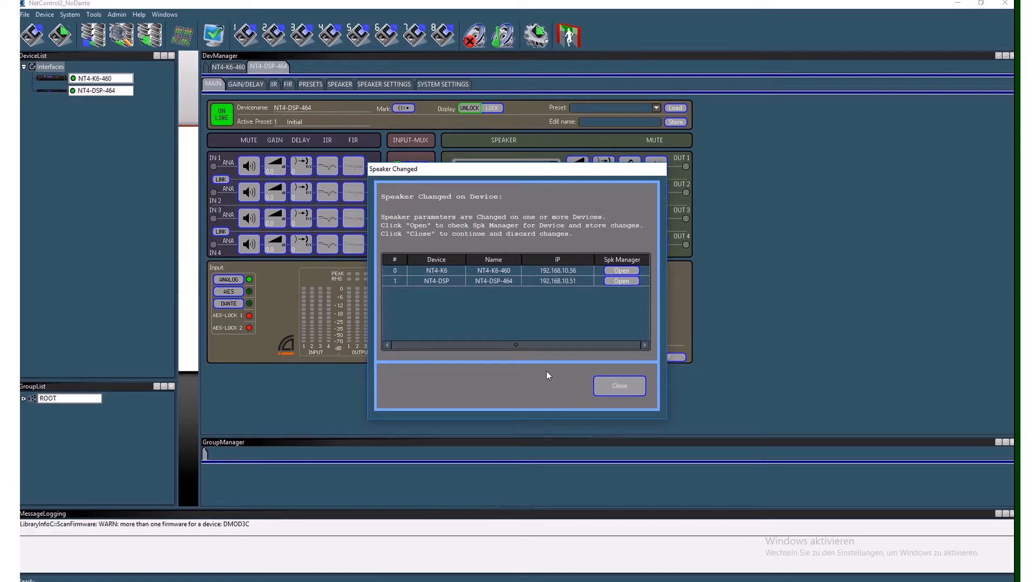
click(620, 386)
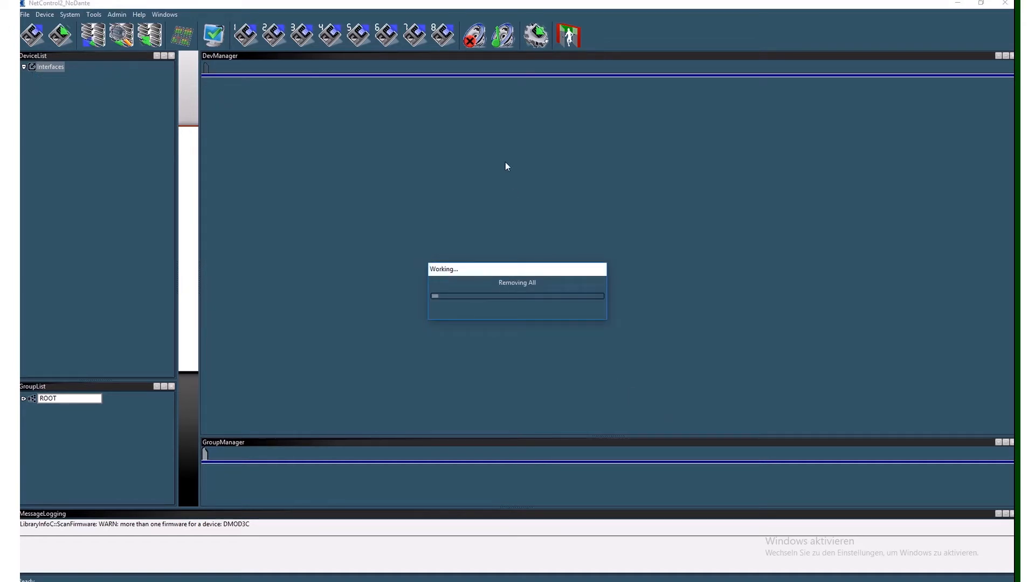
- Rescan the network with Auto Scan and add all devices back to the device list
click(121, 35)
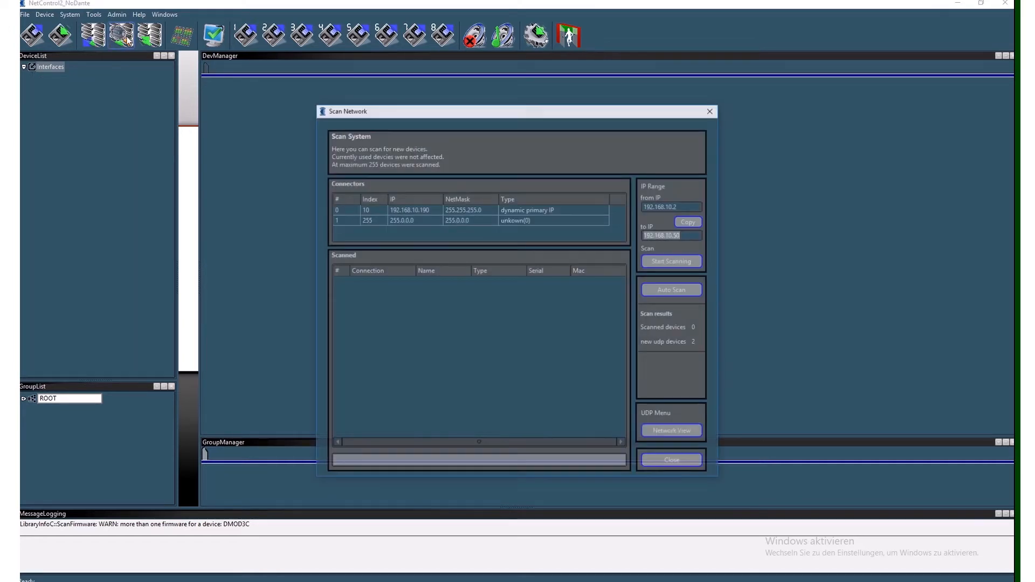
click(666, 293)
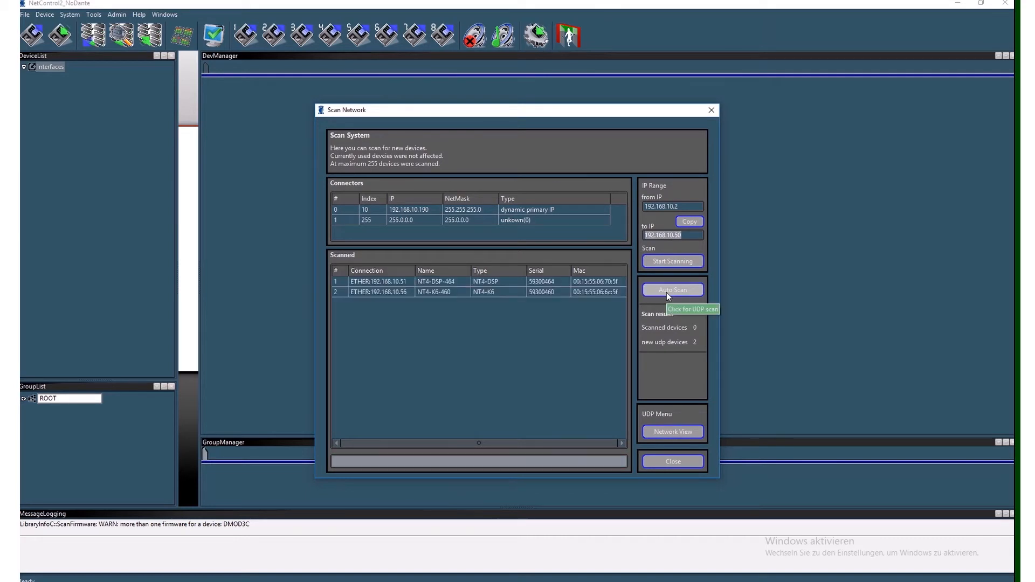
click(680, 367)
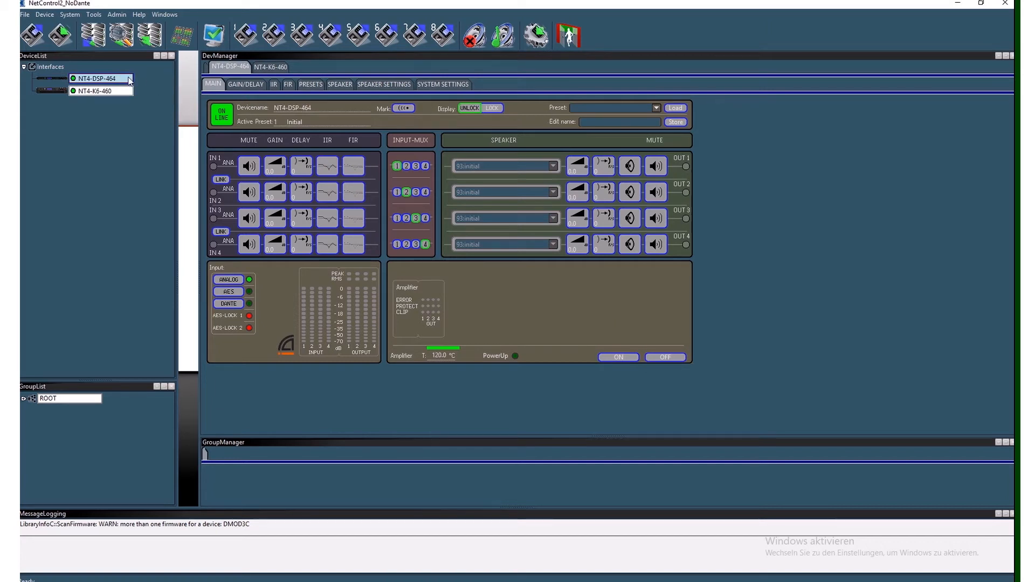
- Load preset 1:Initial on NT4-DSP-464 and on NT4-K6-460
click(656, 110)
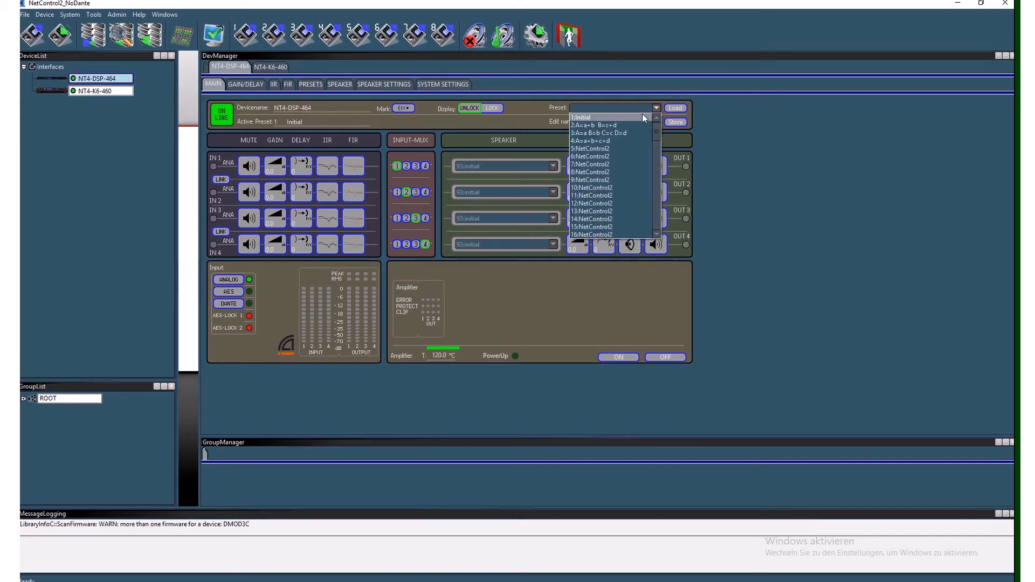
click(627, 115)
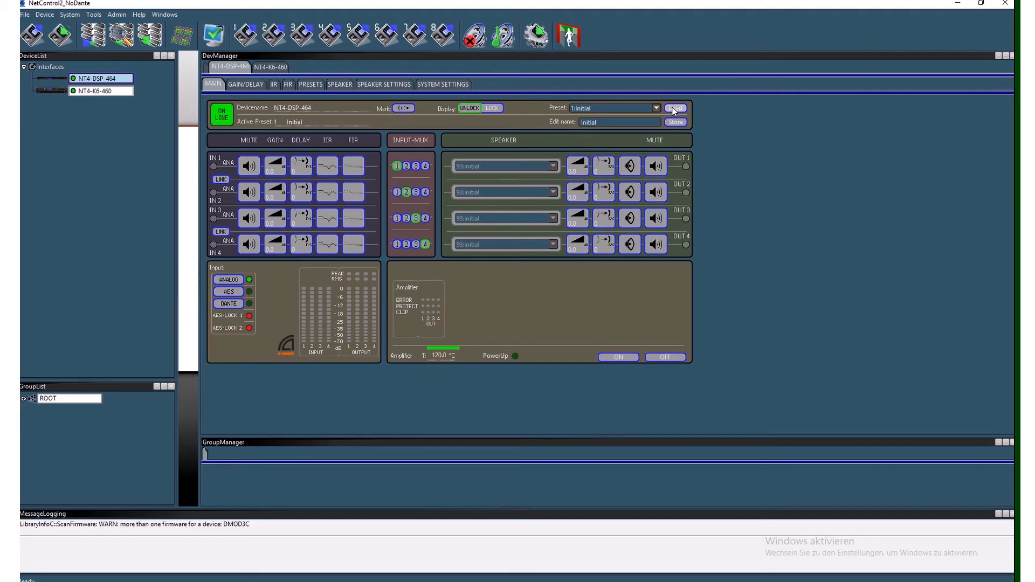
click(125, 90)
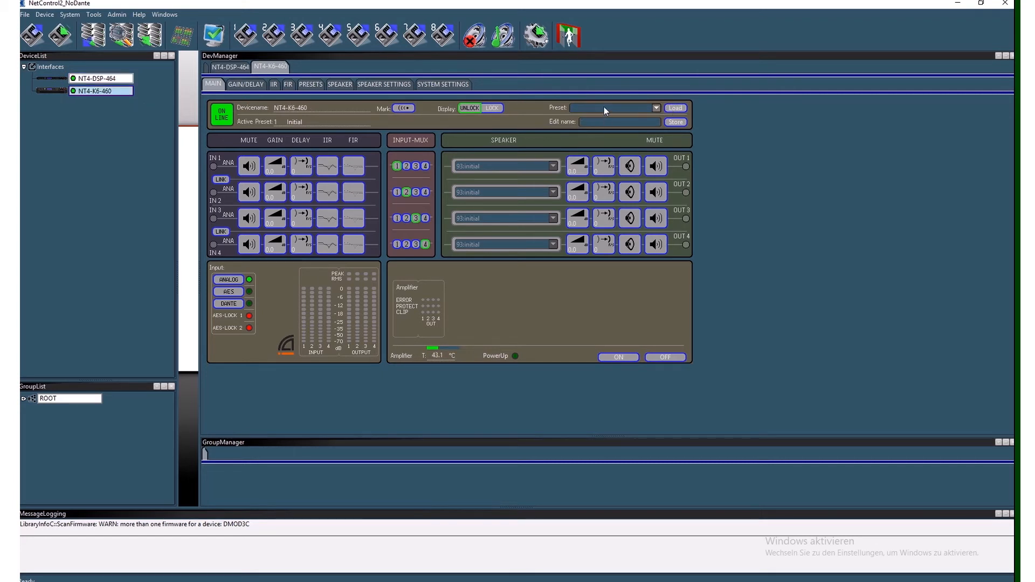
click(604, 106)
click(601, 117)
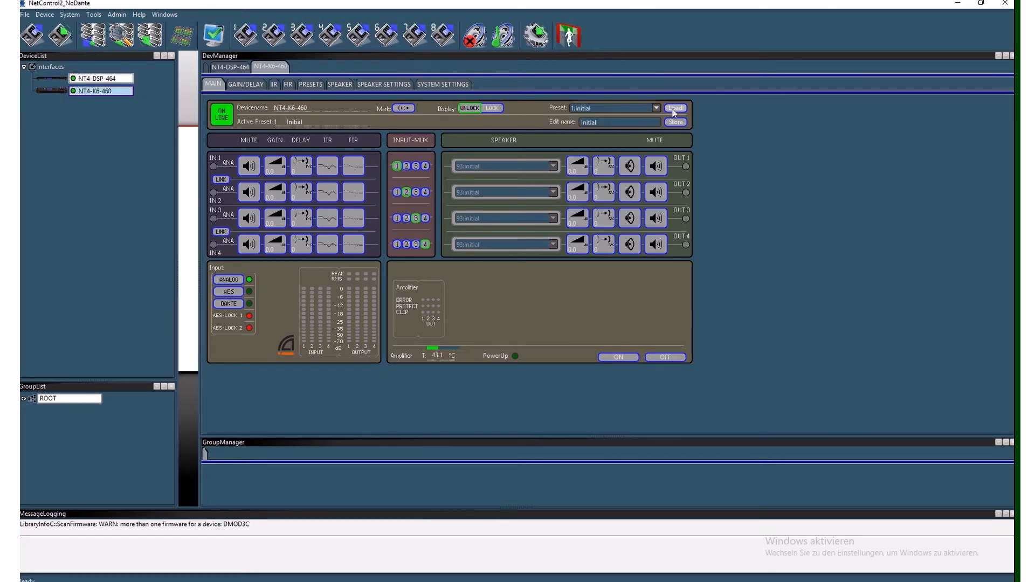